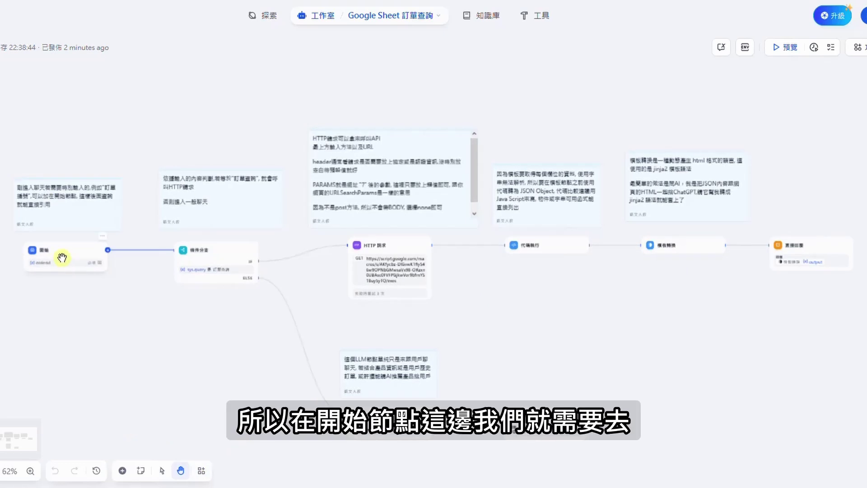
Add a required text input variable named 'email' to the 開始 node and save it
click(61, 258)
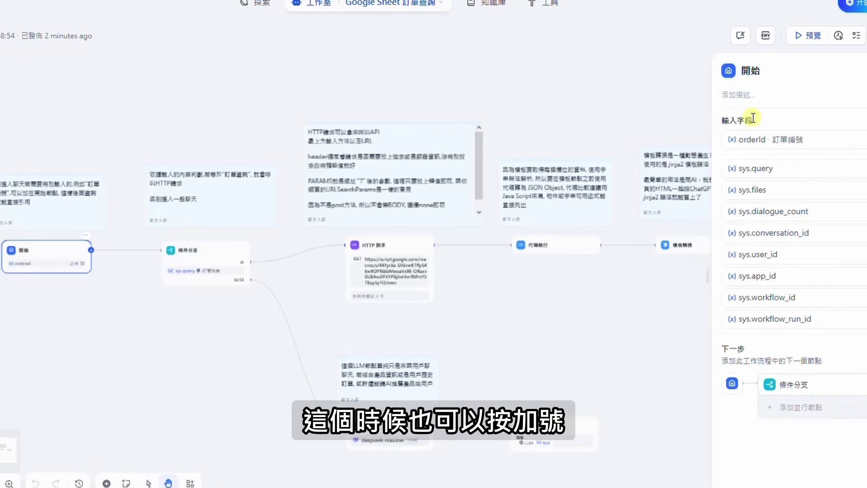
click(866, 89)
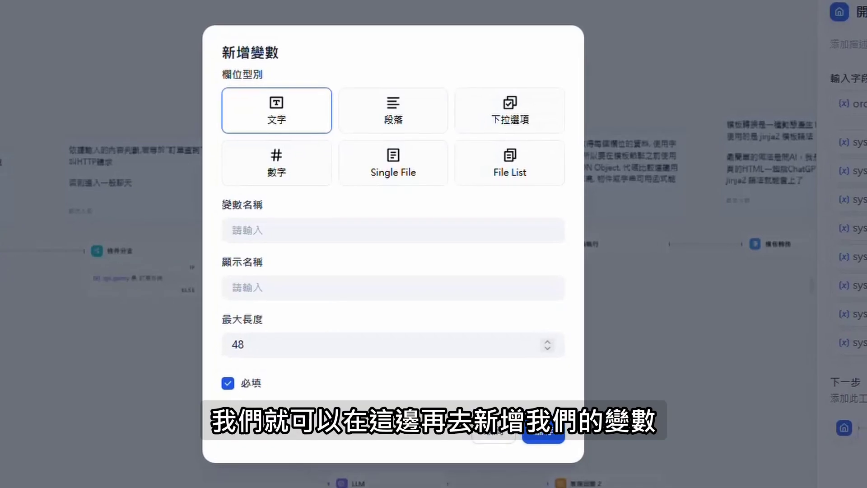
click(289, 225)
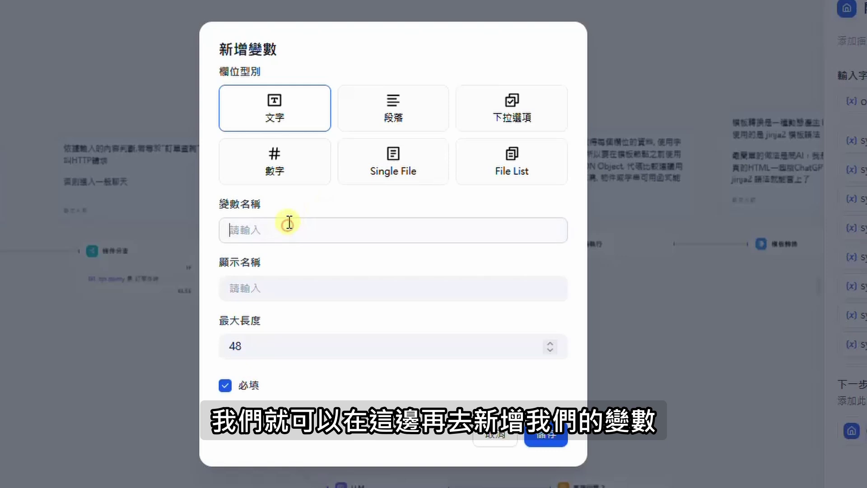
text(email)
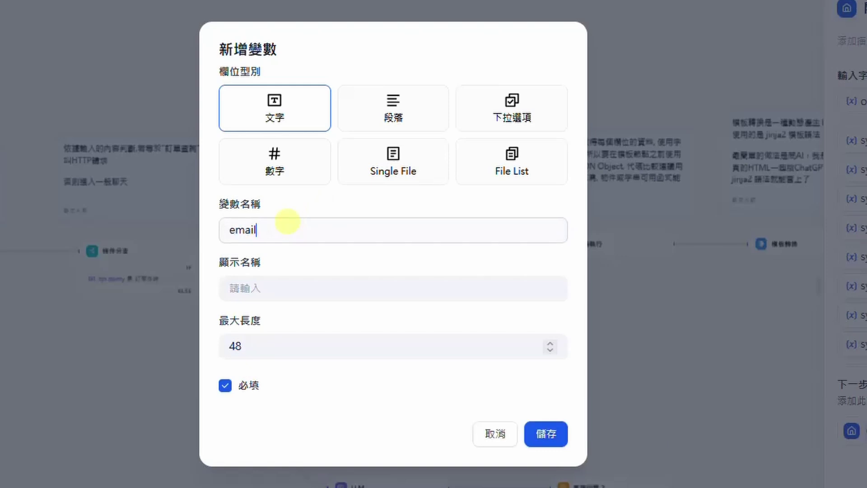
key(Tab)
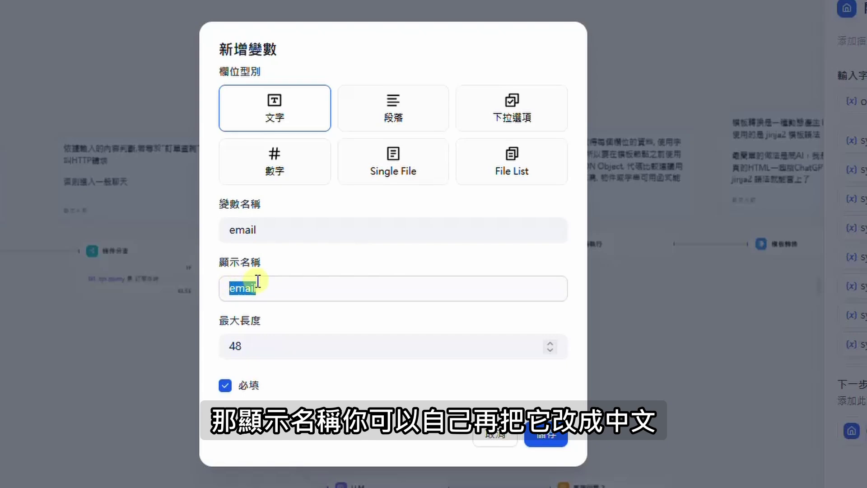
click(546, 435)
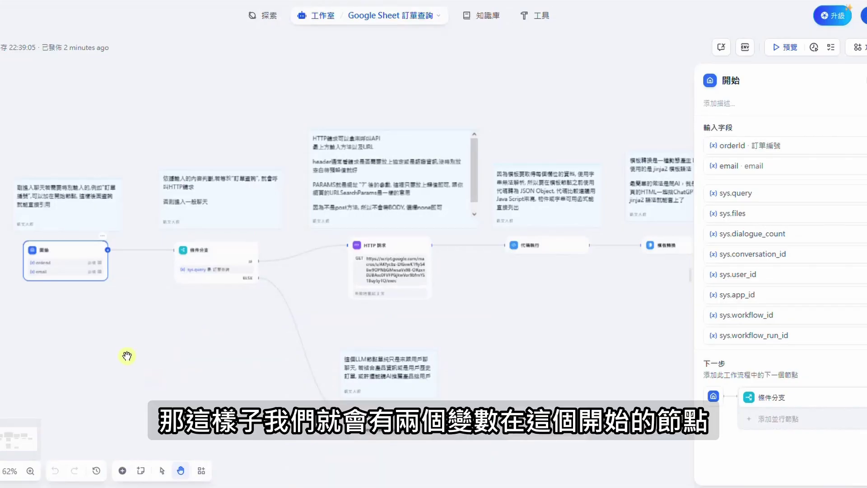
scroll(60, 298, up, 10)
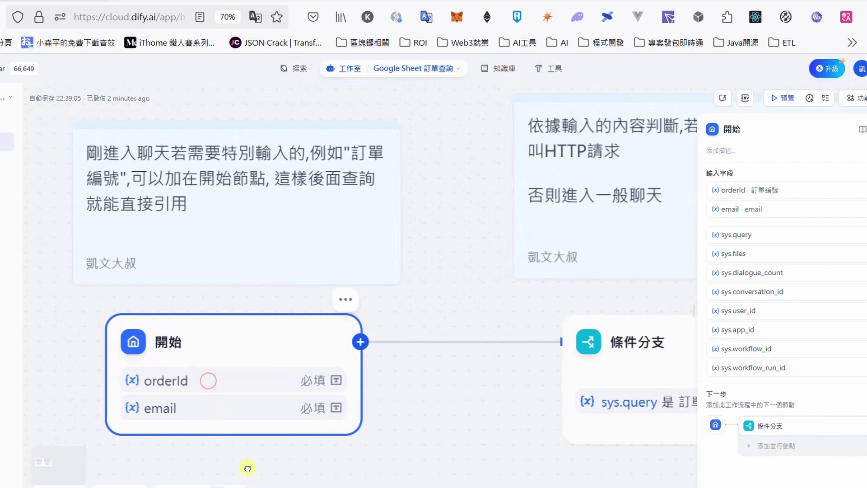
scroll(248, 468, down, 1)
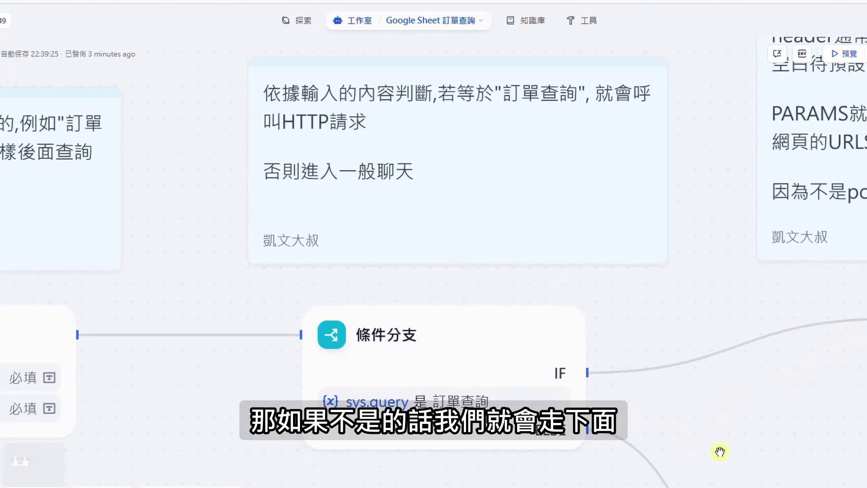
drag(722, 445, 605, 326)
scroll(605, 326, down, 10)
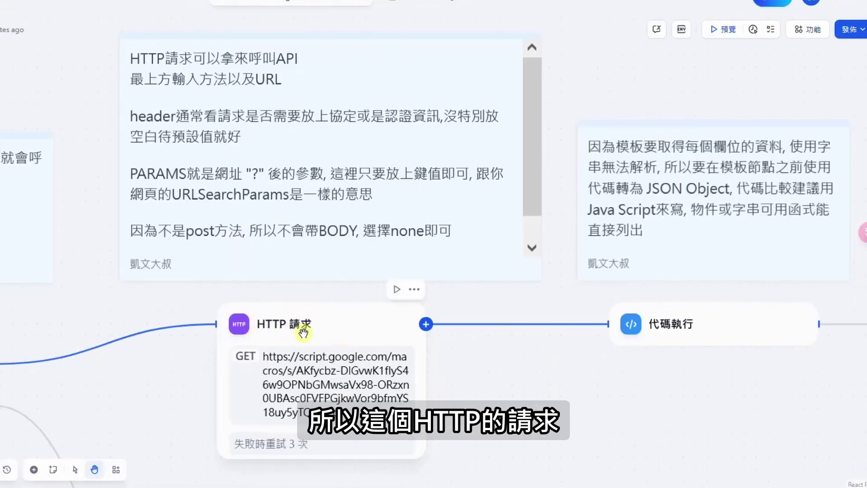
Review the HTTP 請求 node: GET URL, PARAMS orderId from 開始/orderId, and no body
click(303, 333)
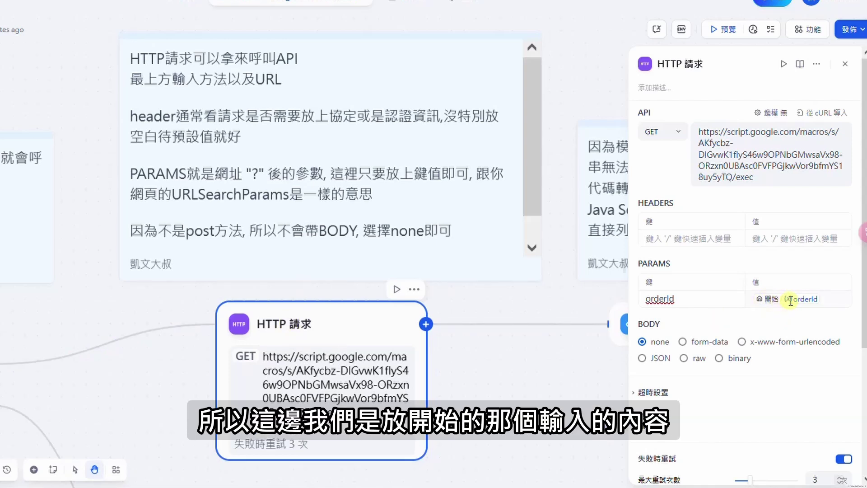
click(825, 296)
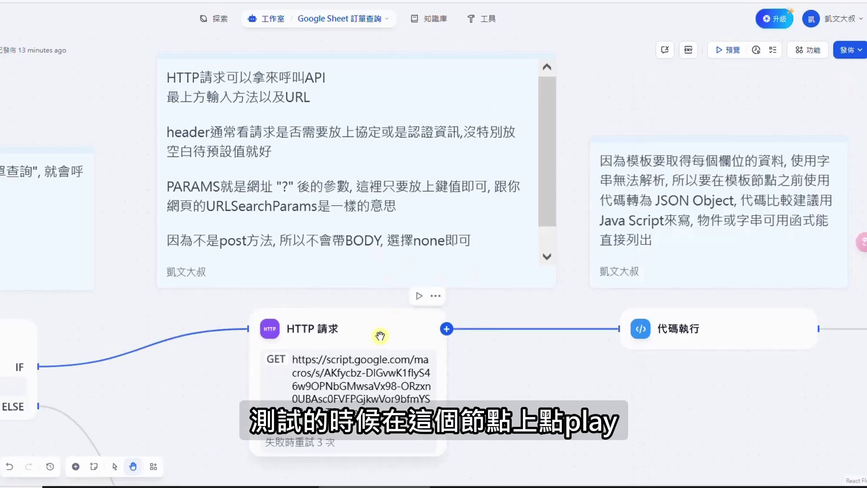
click(380, 335)
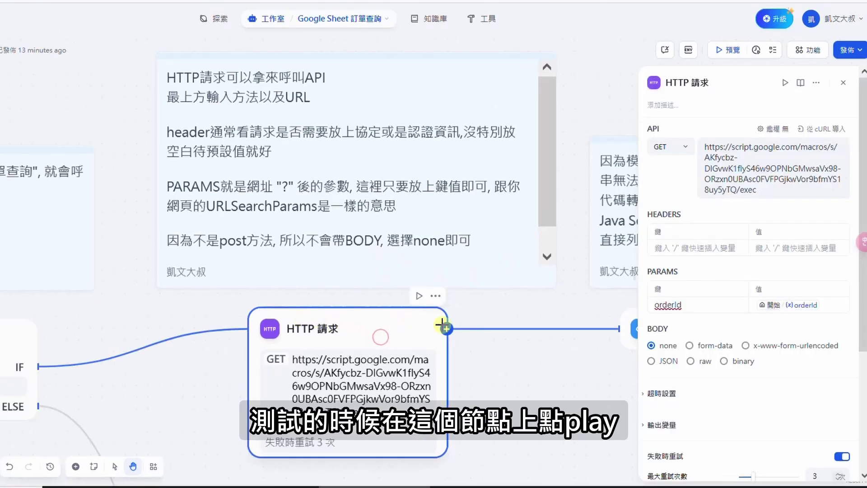
Test-run the HTTP 請求 node with a pasted order ID
click(419, 297)
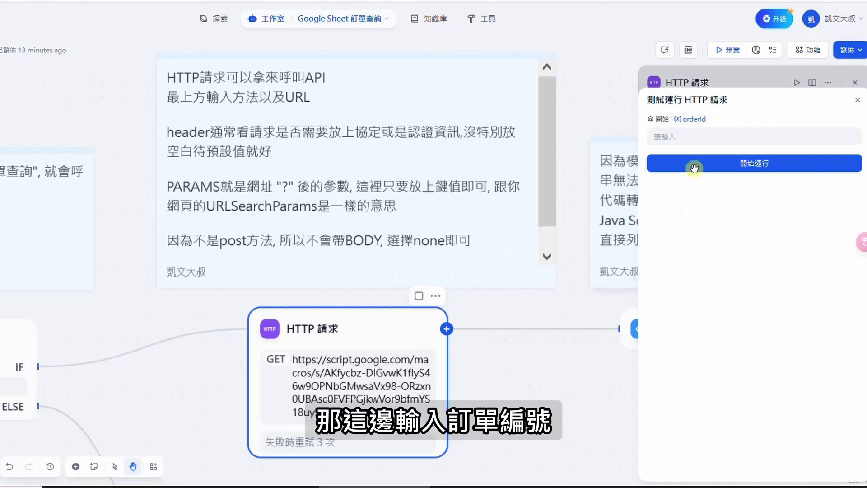
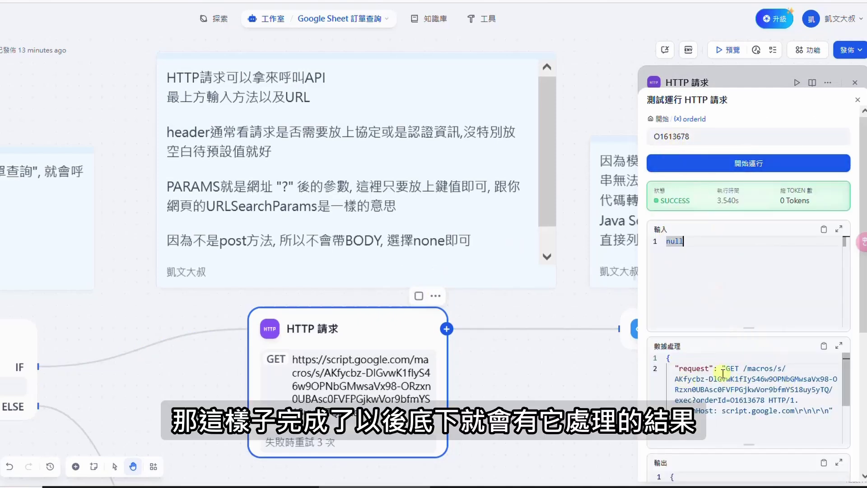
drag(862, 316, 861, 410)
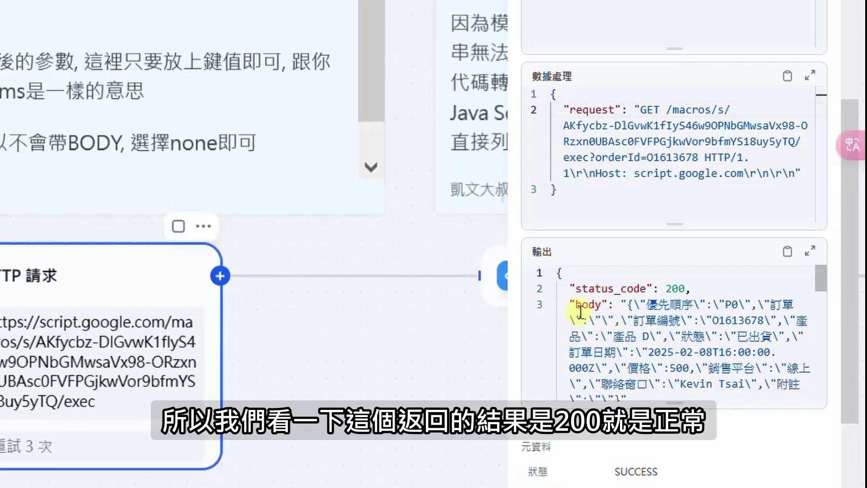
Inspect the output's 200 status_code and the string body holding the order details
drag(570, 289, 692, 290)
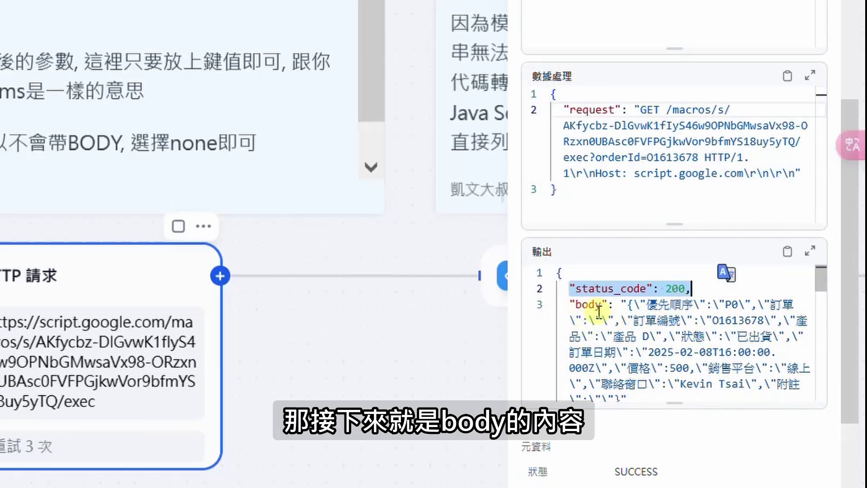
drag(622, 304, 645, 295)
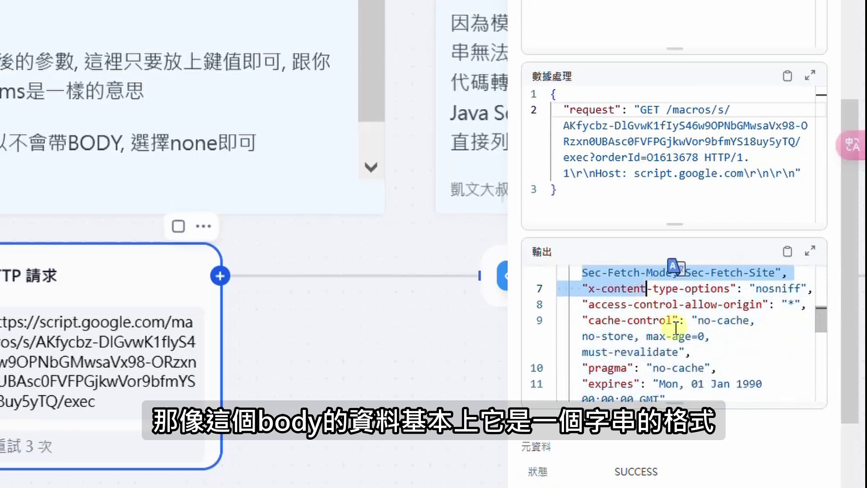
scroll(677, 330, up, 3)
scroll(683, 344, up, 3)
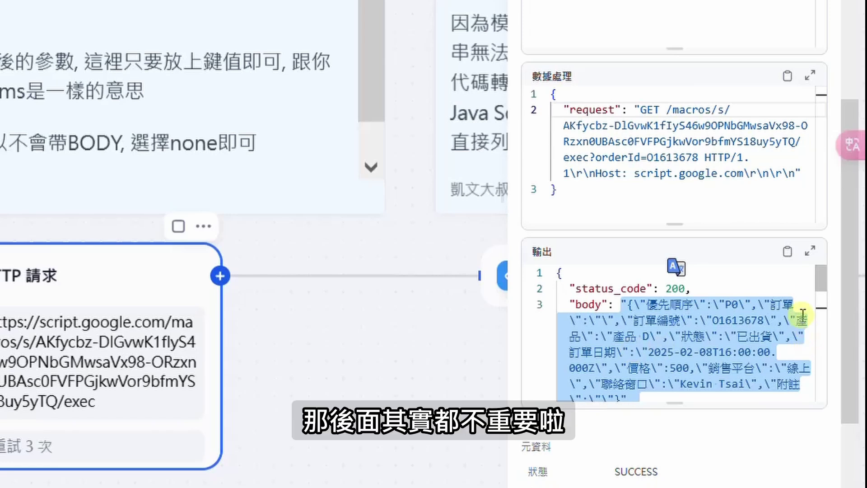
drag(821, 285, 812, 357)
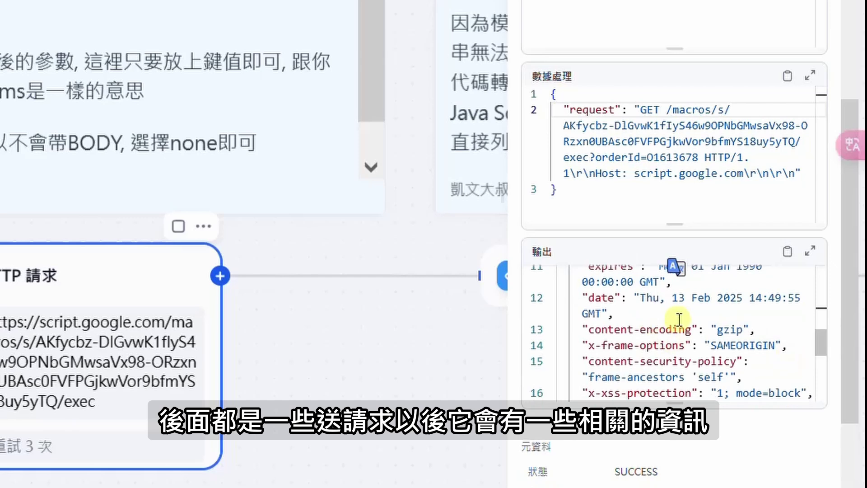
scroll(723, 338, down, 2)
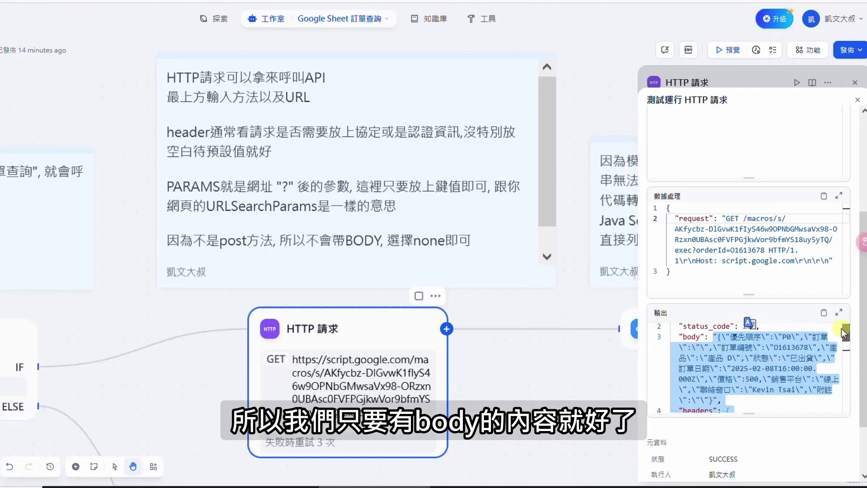
Review the 代碼執行 JavaScript that uses JSON.parse(arg1) to return the body as object result
drag(714, 139, 730, 254)
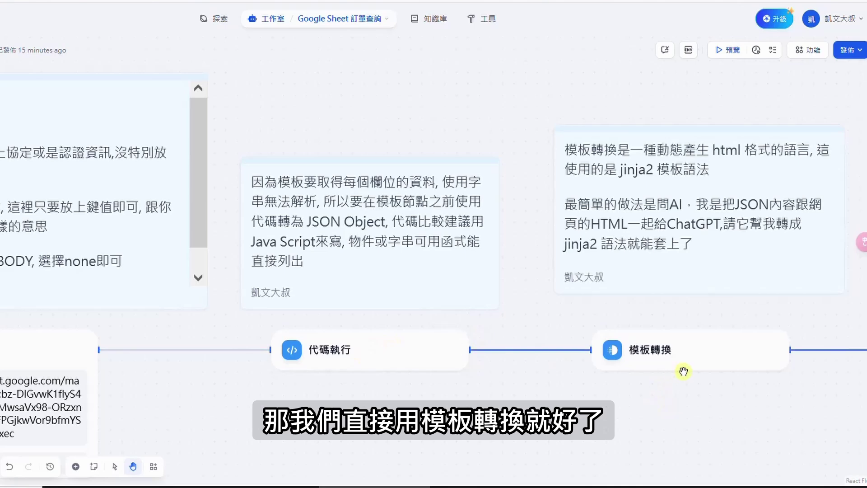
click(350, 355)
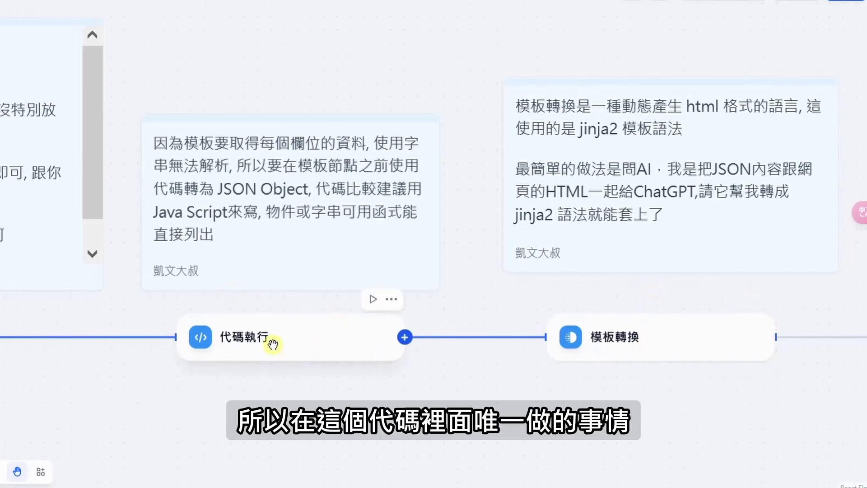
click(288, 343)
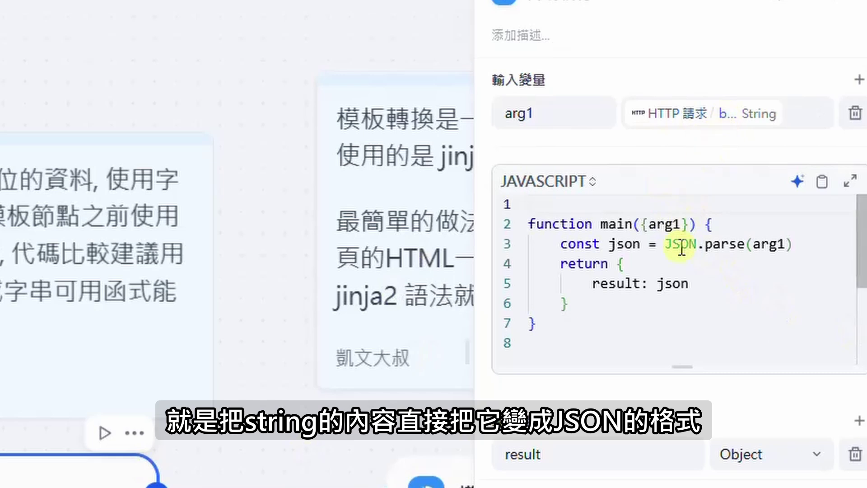
click(718, 287)
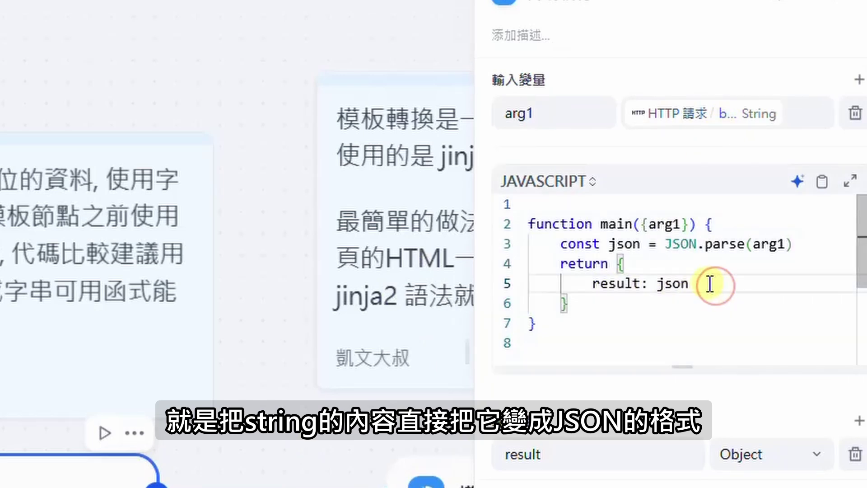
click(664, 244)
drag(666, 244, 793, 243)
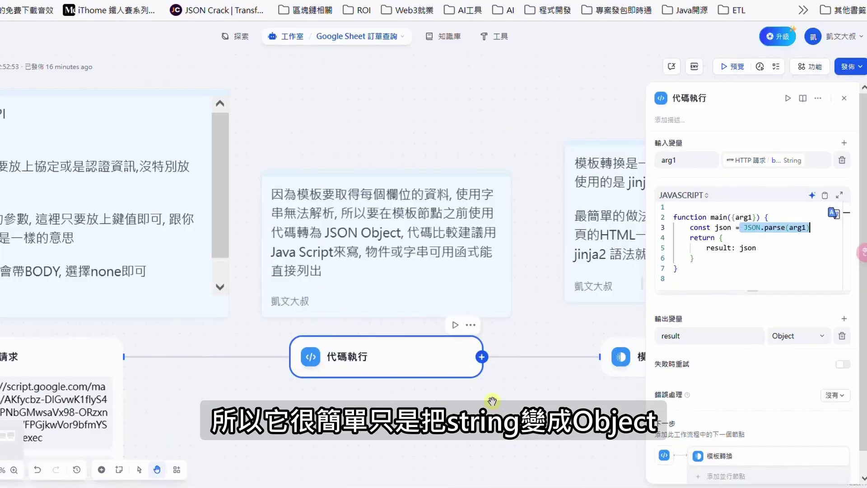
drag(492, 401, 174, 314)
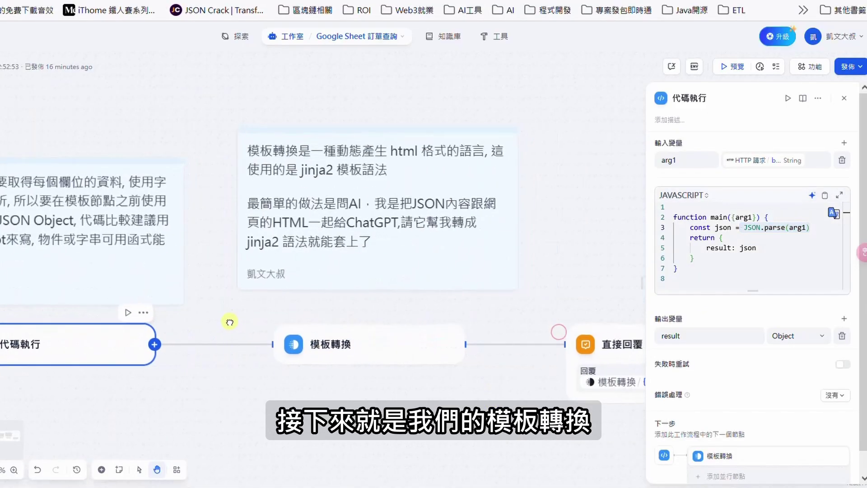
Show the 模板轉換 node's Jinja2 template that builds the 訂單資料 HTML table
click(387, 357)
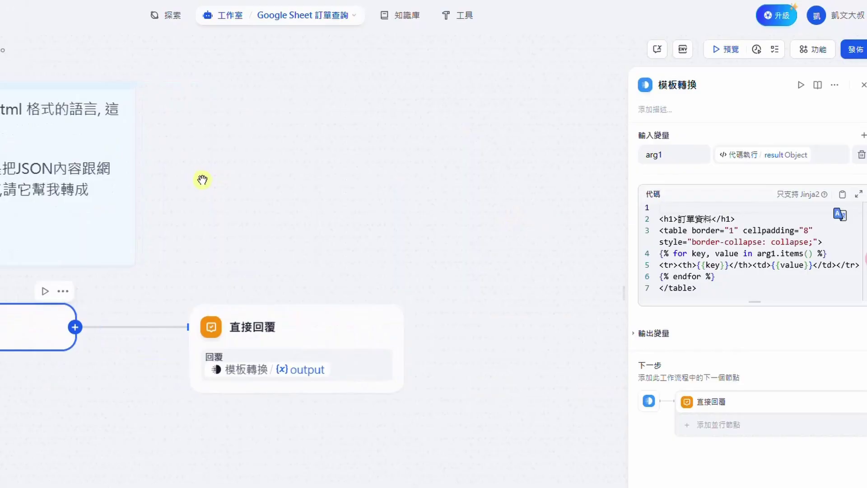
Run an order lookup in the 預覽 chat and scroll through the returned HTML order table
click(290, 340)
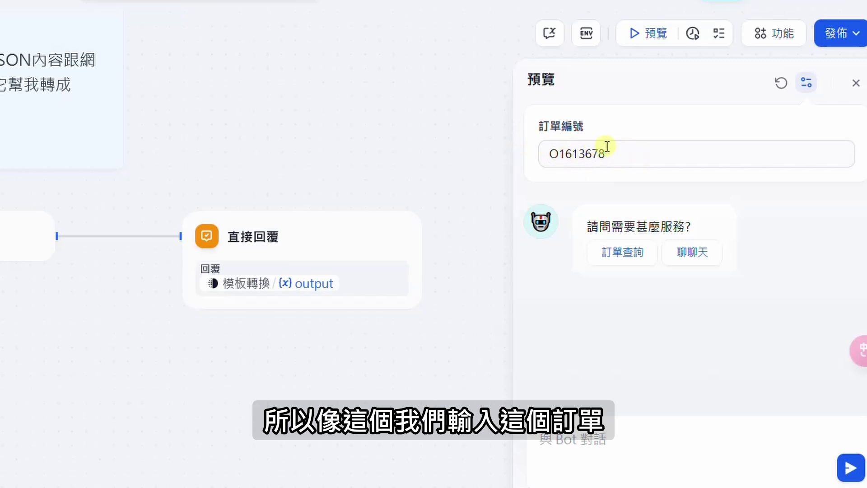
click(622, 255)
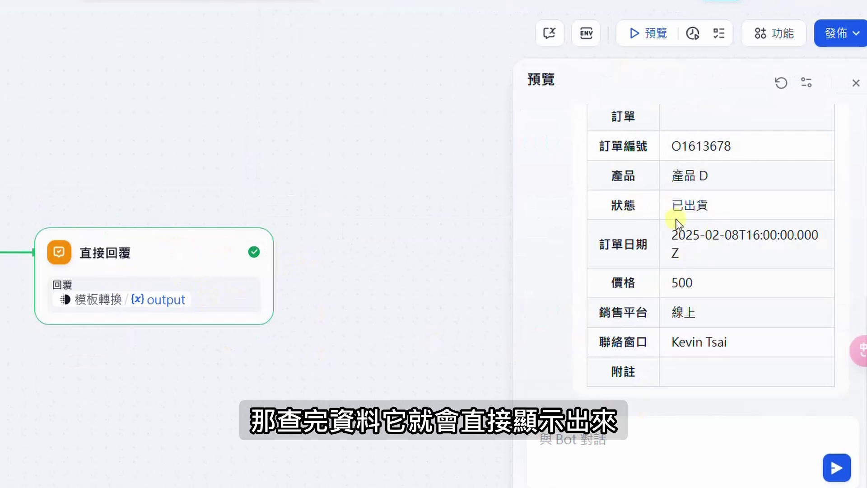
scroll(703, 232, up, 3)
scroll(722, 270, down, 2)
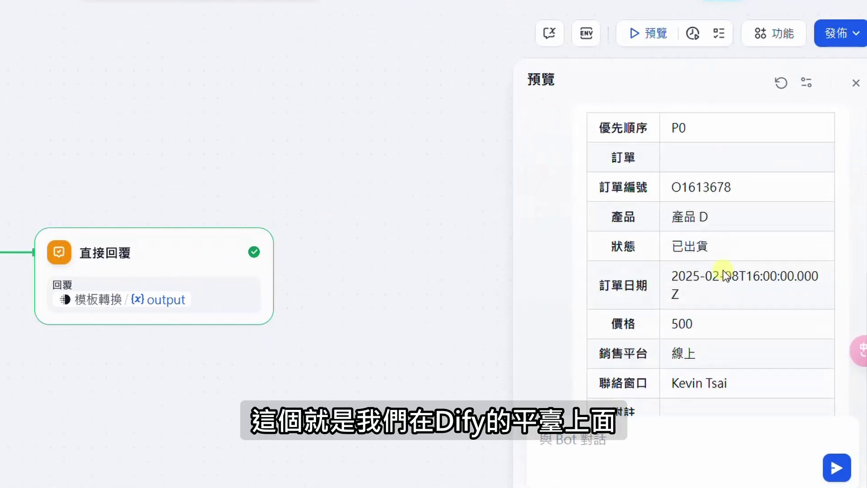
scroll(722, 270, down, 1)
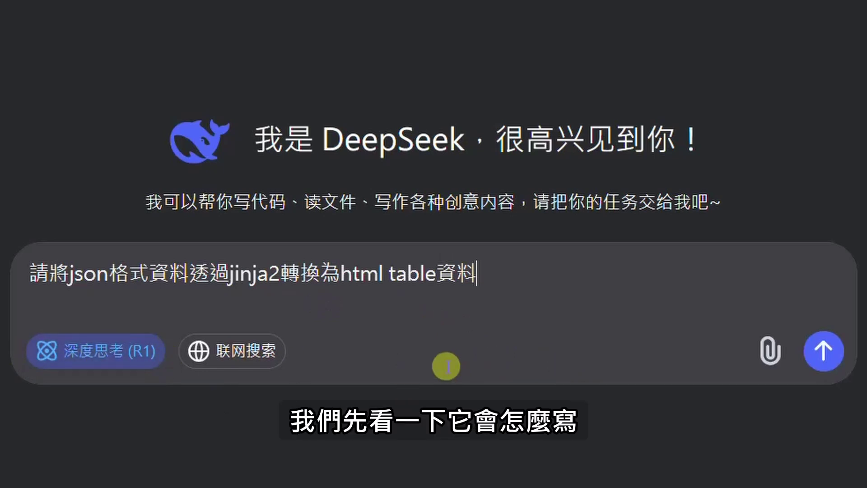
Send the JSON-to-Jinja2 HTML table prompt to DeepSeek with 深度思考 (R1) enabled
click(828, 361)
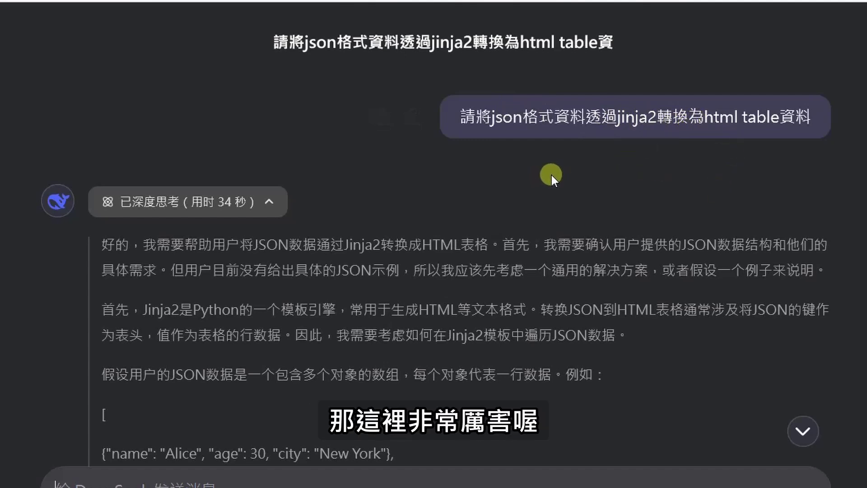
scroll(565, 181, down, 2)
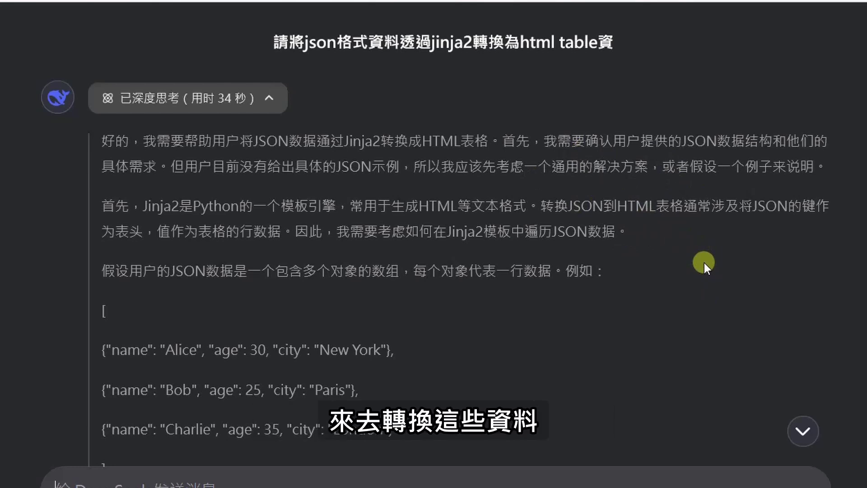
scroll(568, 259, down, 7)
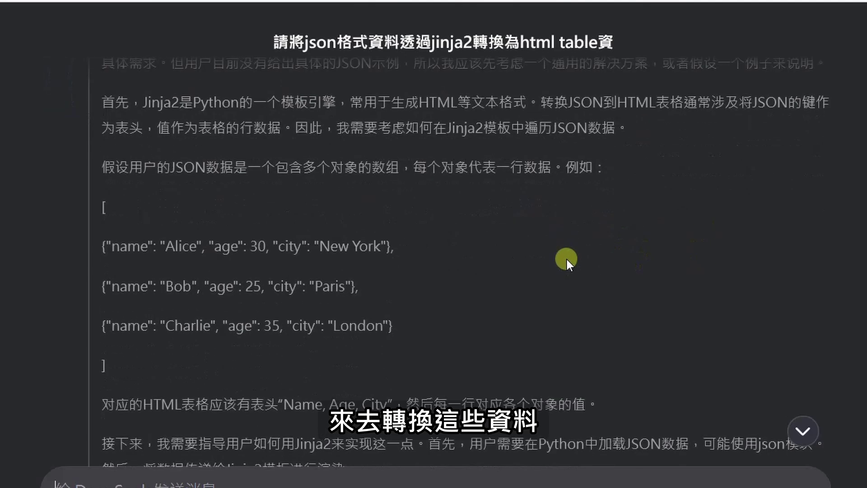
scroll(510, 262, down, 5)
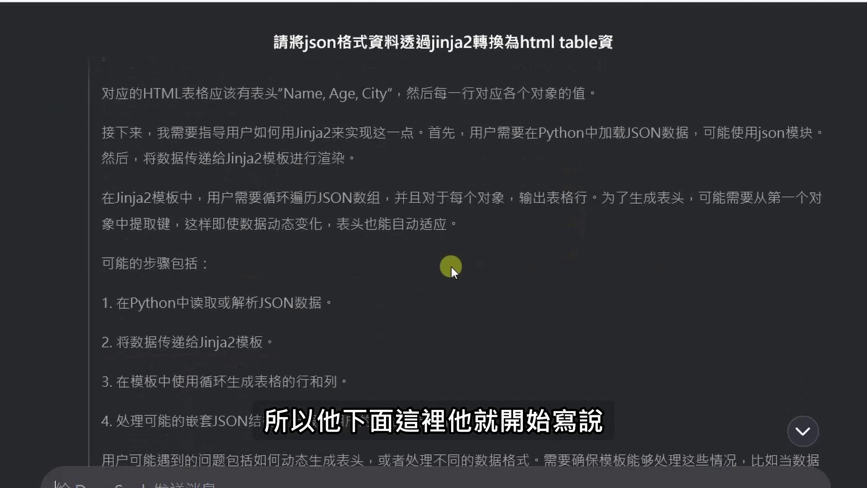
scroll(319, 280, down, 5)
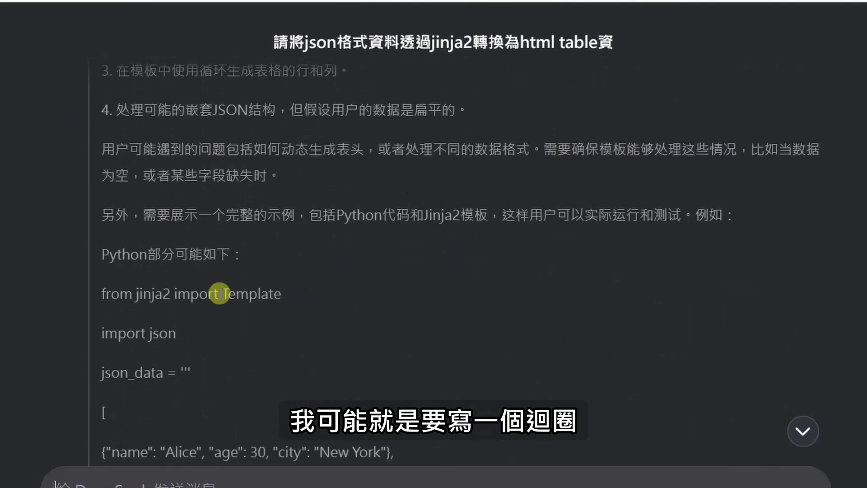
scroll(360, 304, down, 3)
scroll(336, 275, down, 2)
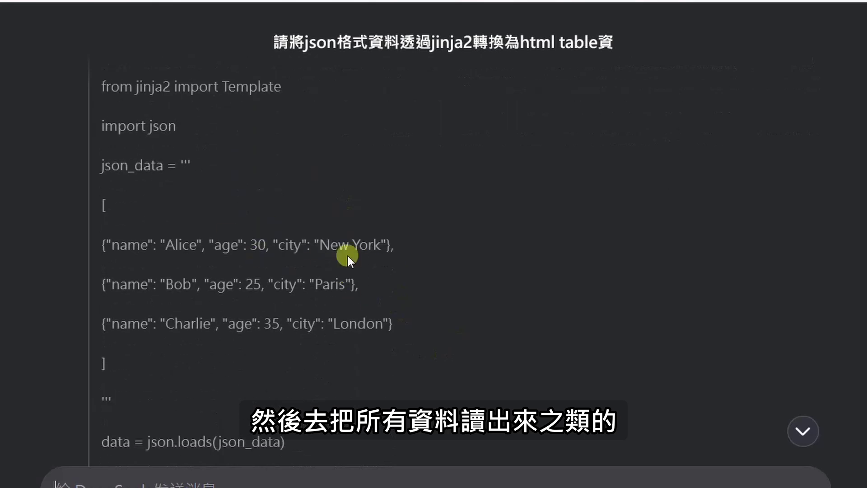
scroll(418, 296, down, 5)
scroll(316, 257, down, 2)
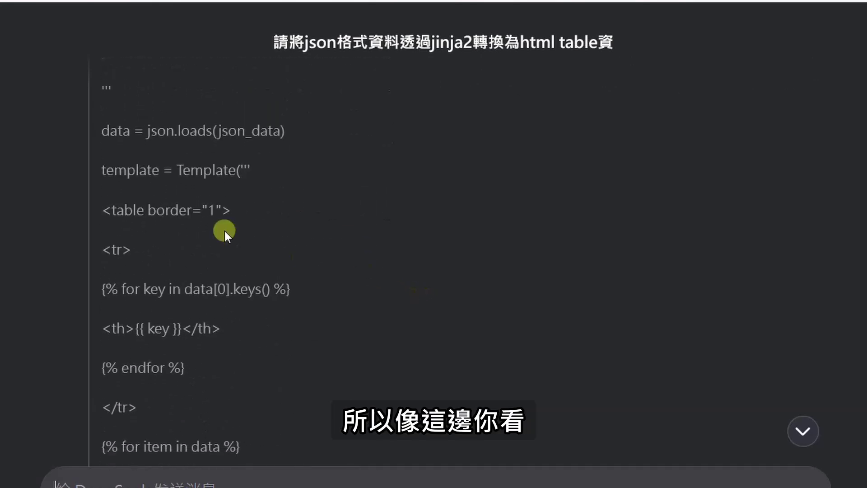
scroll(281, 306, down, 5)
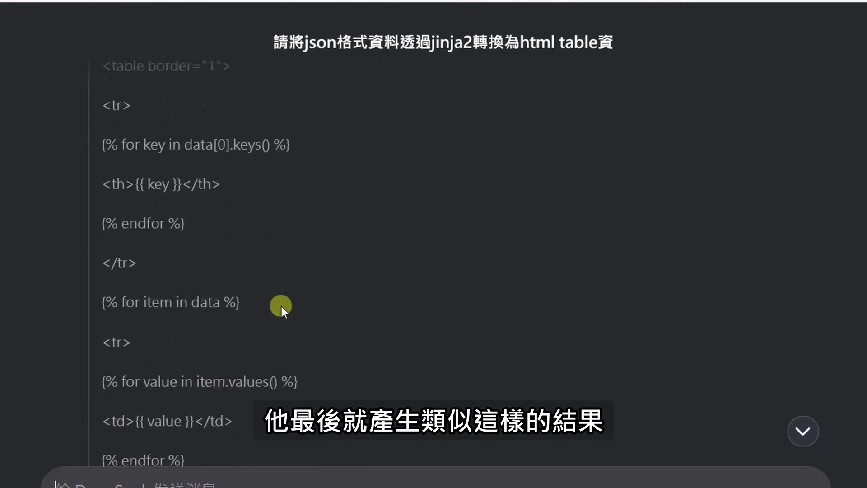
scroll(126, 205, up, 2)
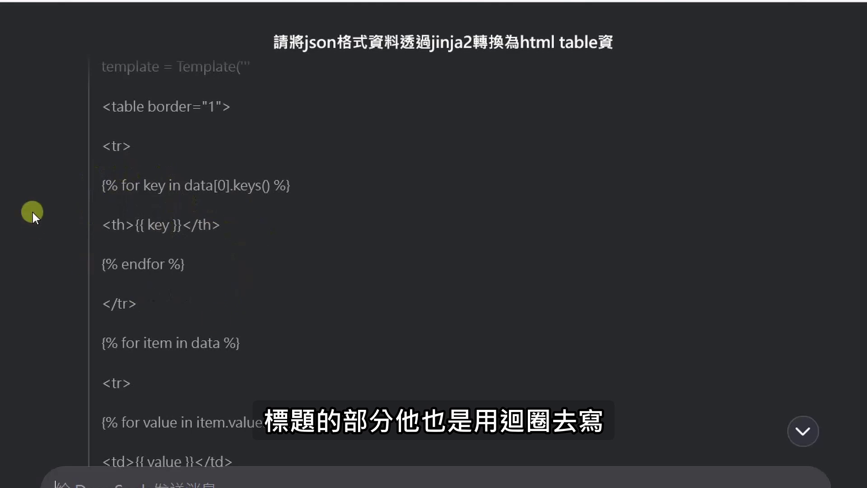
scroll(229, 262, down, 2)
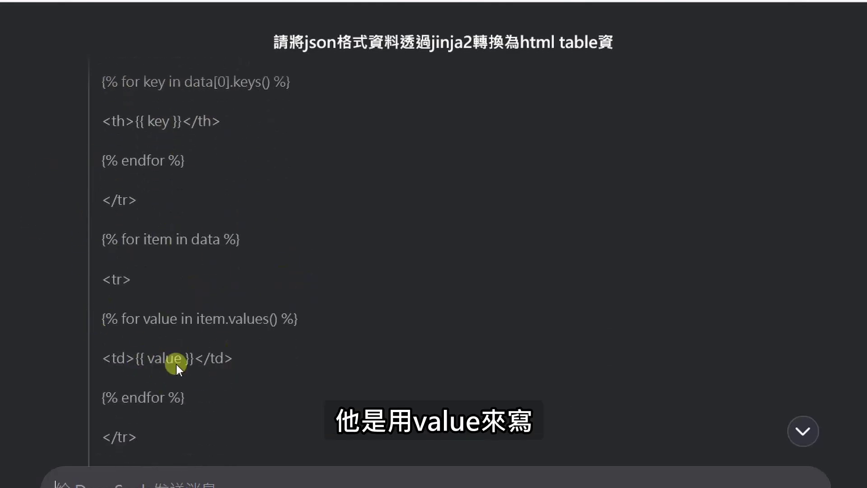
scroll(300, 351, down, 10)
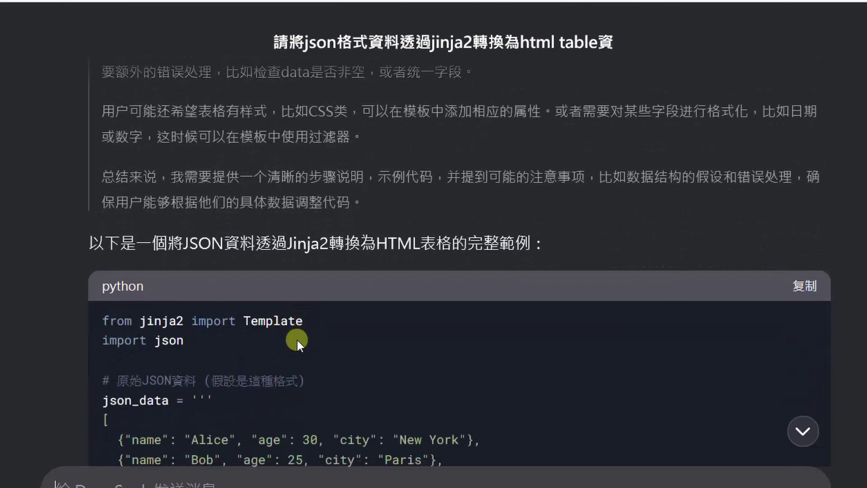
Highlight the line in DeepSeek's reply that introduces the complete example
scroll(297, 340, down, 4)
scroll(338, 233, up, 6)
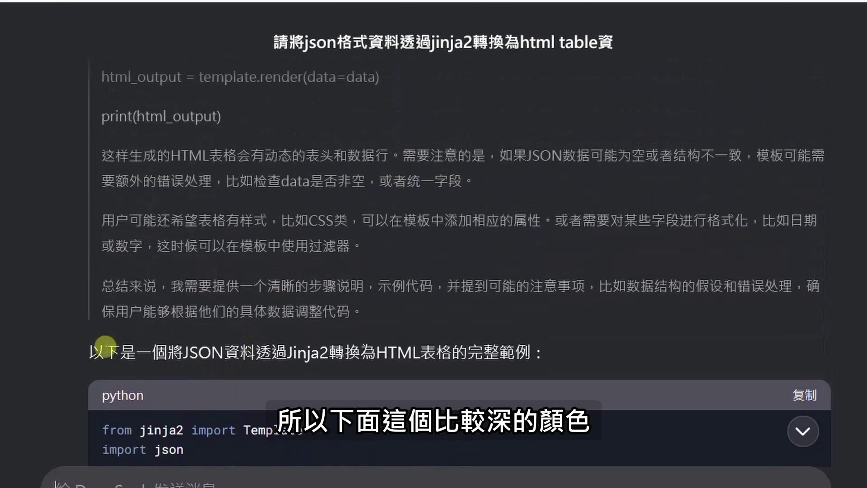
drag(105, 345, 500, 351)
scroll(451, 362, down, 3)
click(414, 314)
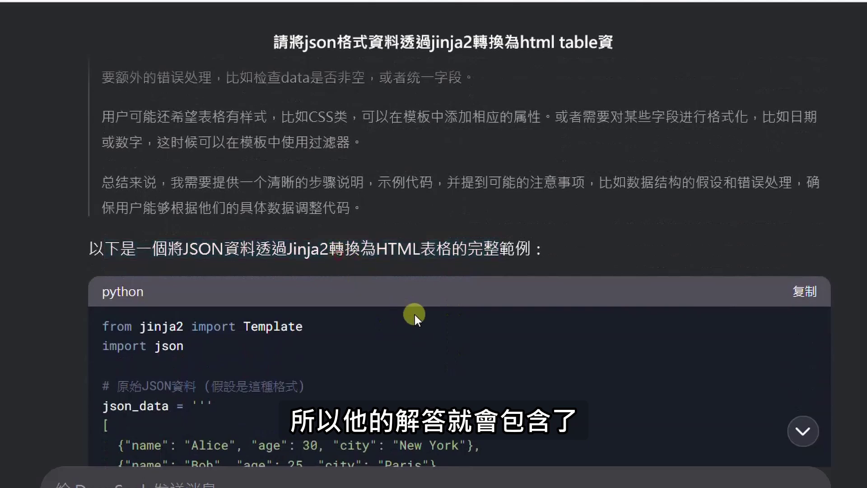
Select the template_str lines from <table border="1"> through </table> in the python code block
scroll(415, 315, down, 10)
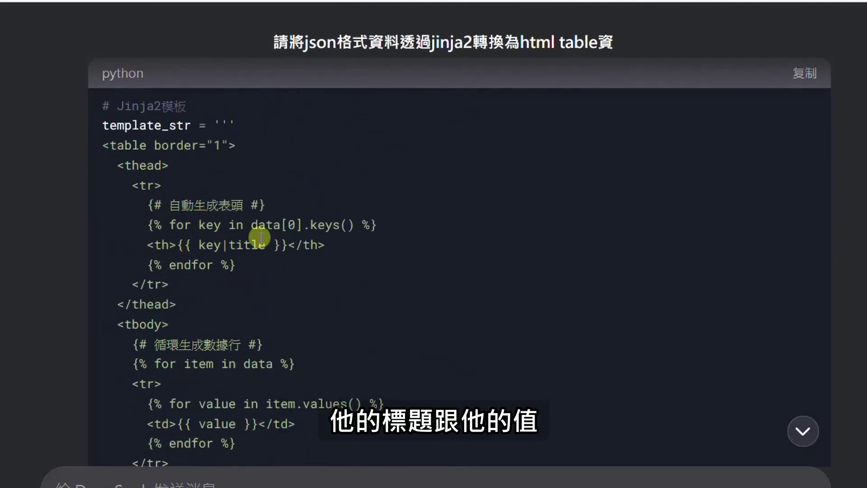
scroll(261, 237, down, 2)
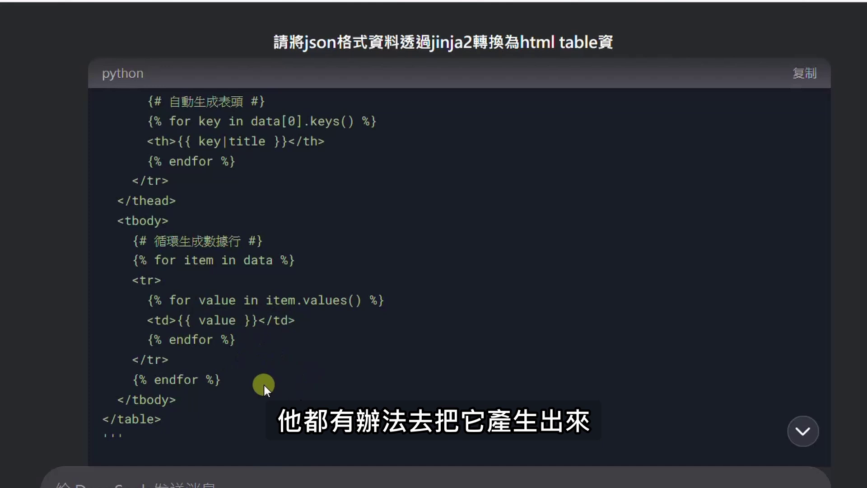
scroll(264, 383, down, 7)
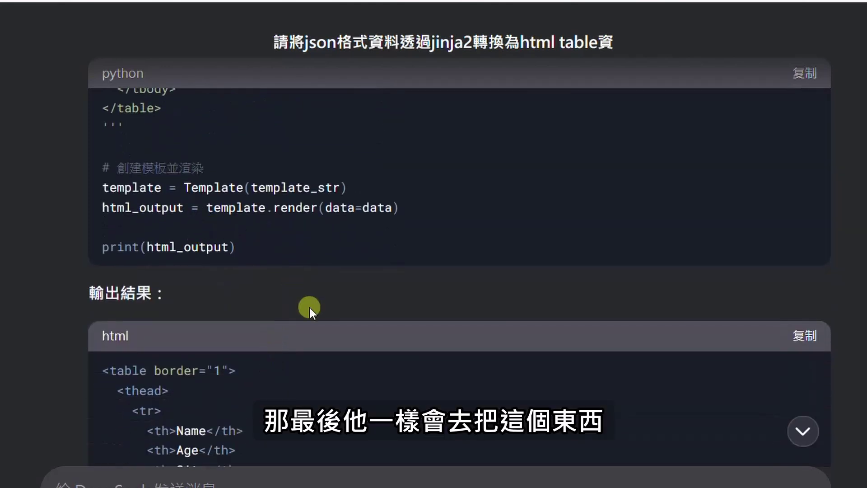
scroll(117, 275, down, 2)
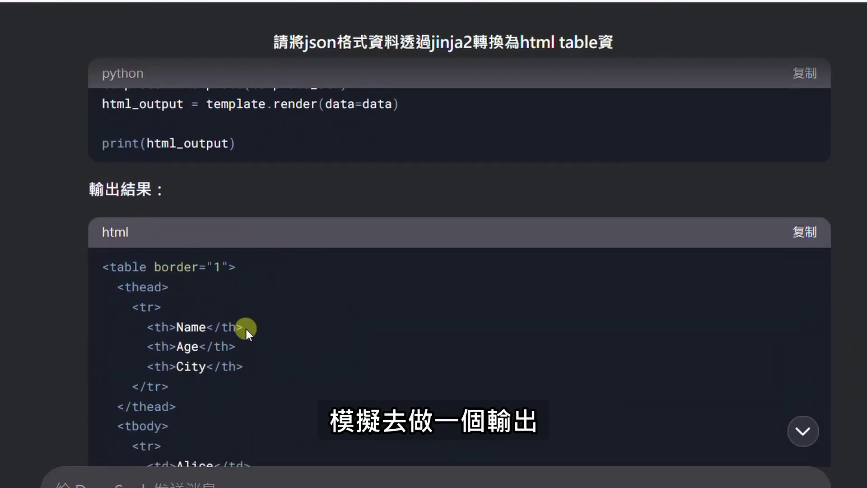
scroll(221, 332, down, 2)
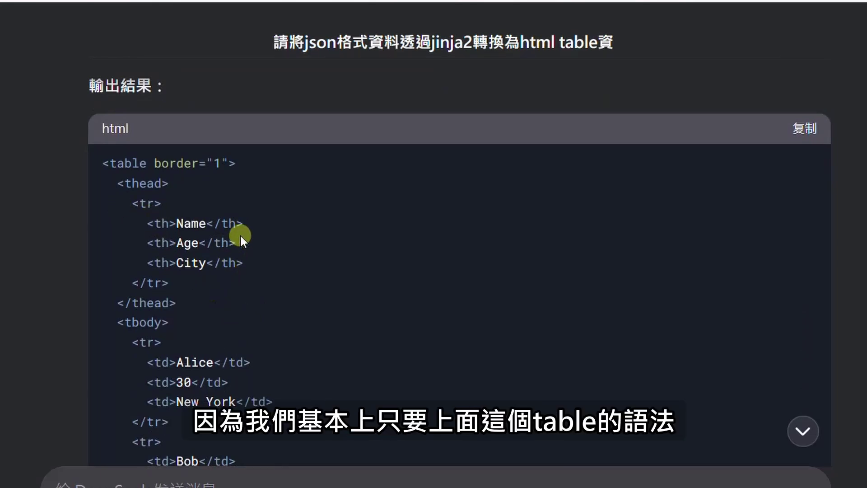
scroll(240, 234, up, 1)
scroll(239, 234, up, 5)
scroll(272, 344, down, 2)
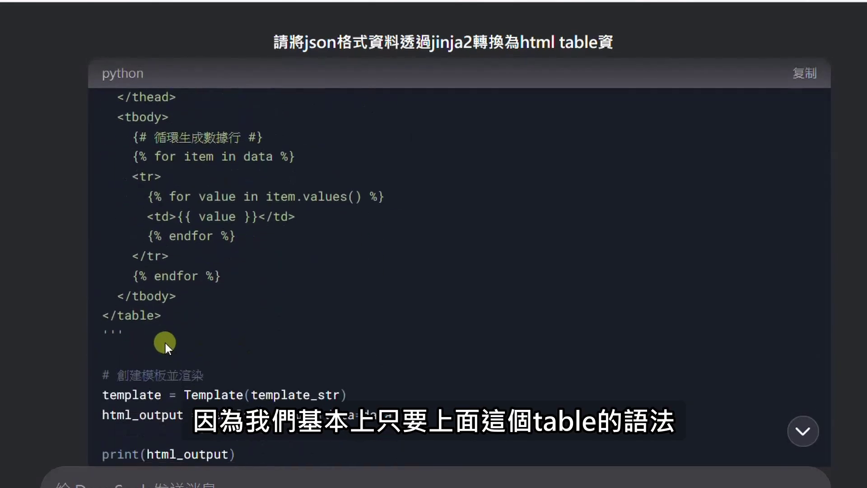
drag(183, 322, 99, 248)
scroll(106, 262, up, 6)
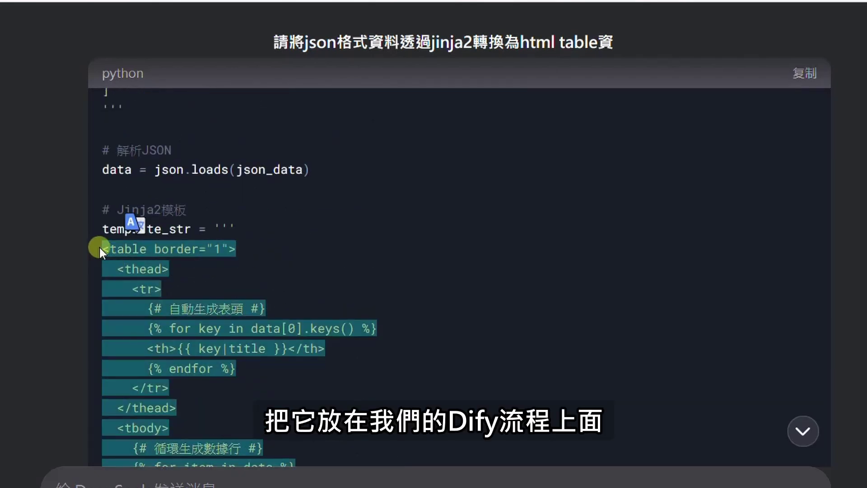